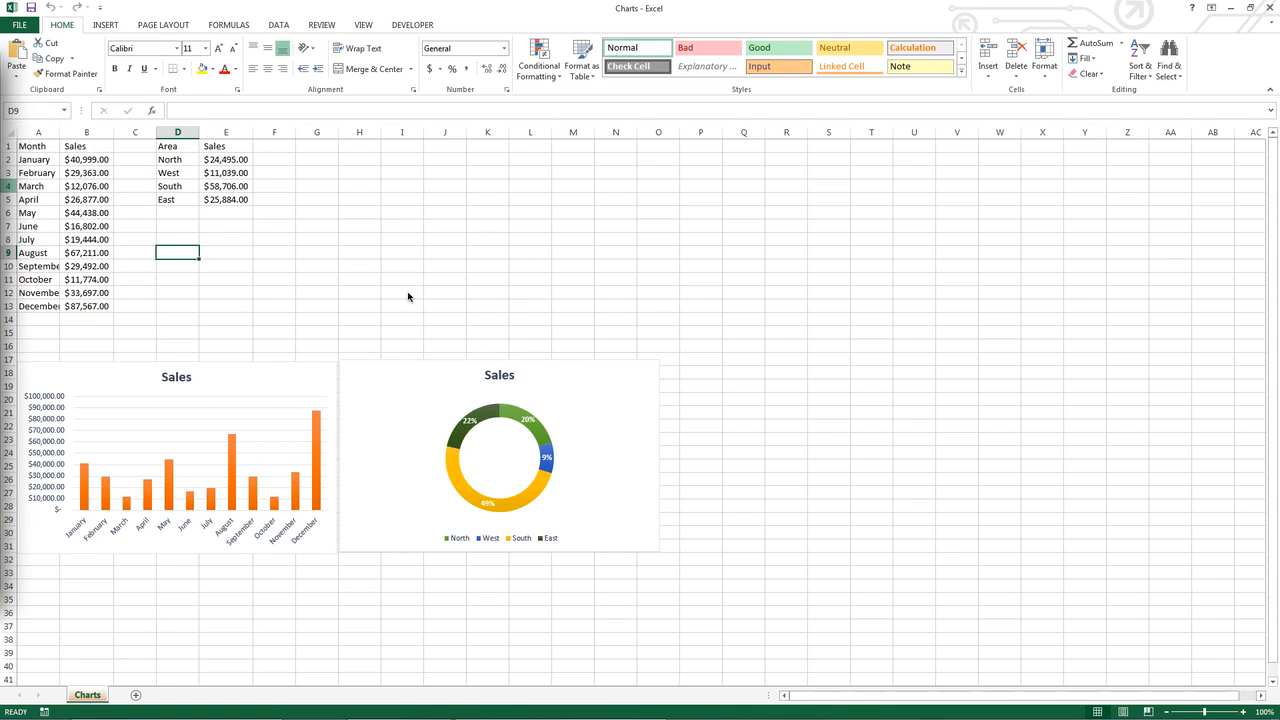
- Preview both pages of the Charts sheet's printout, then return to the worksheet
{"action": "left_click", "coordinate": [19, 24]}
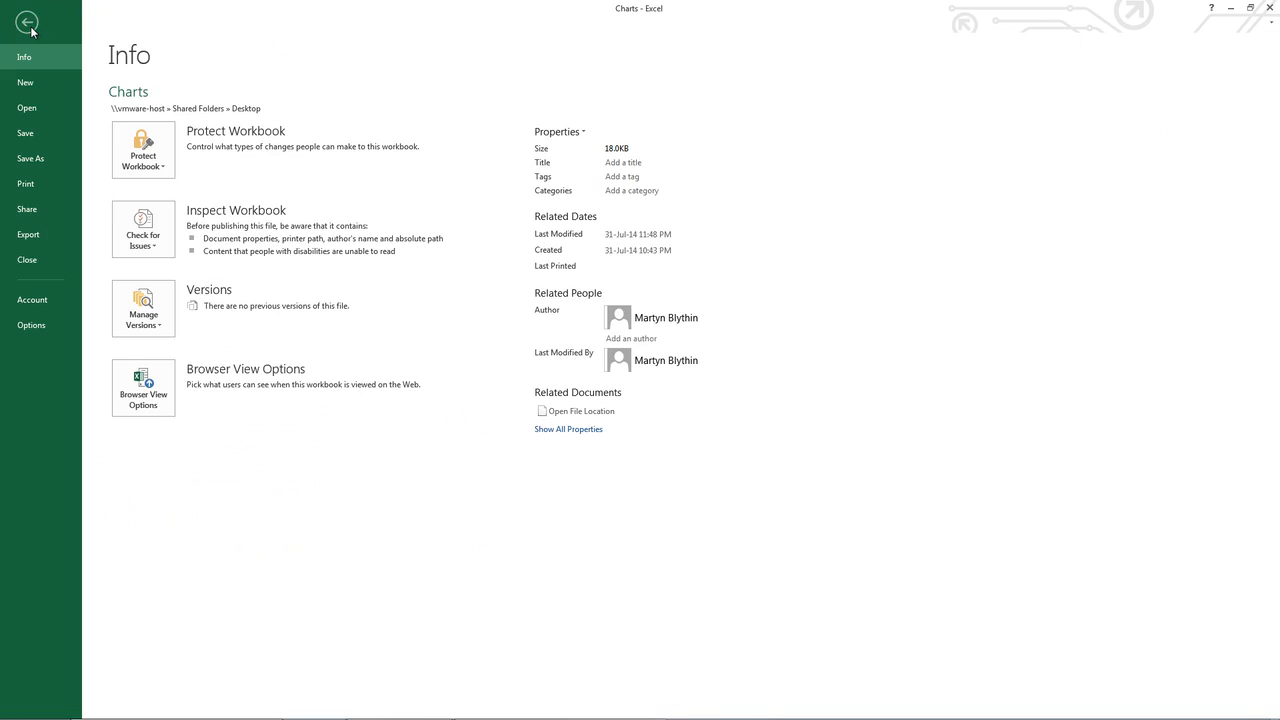
{"action": "left_click", "coordinate": [47, 180]}
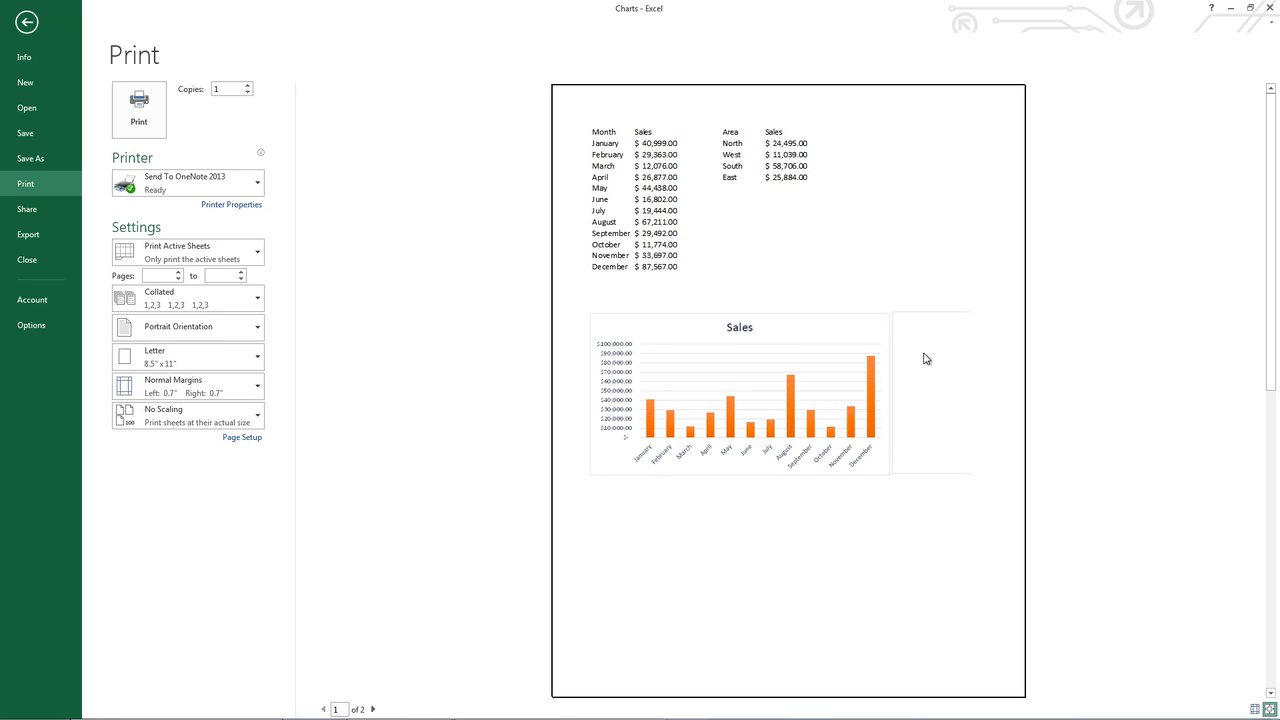
{"action": "left_click", "coordinate": [1272, 506]}
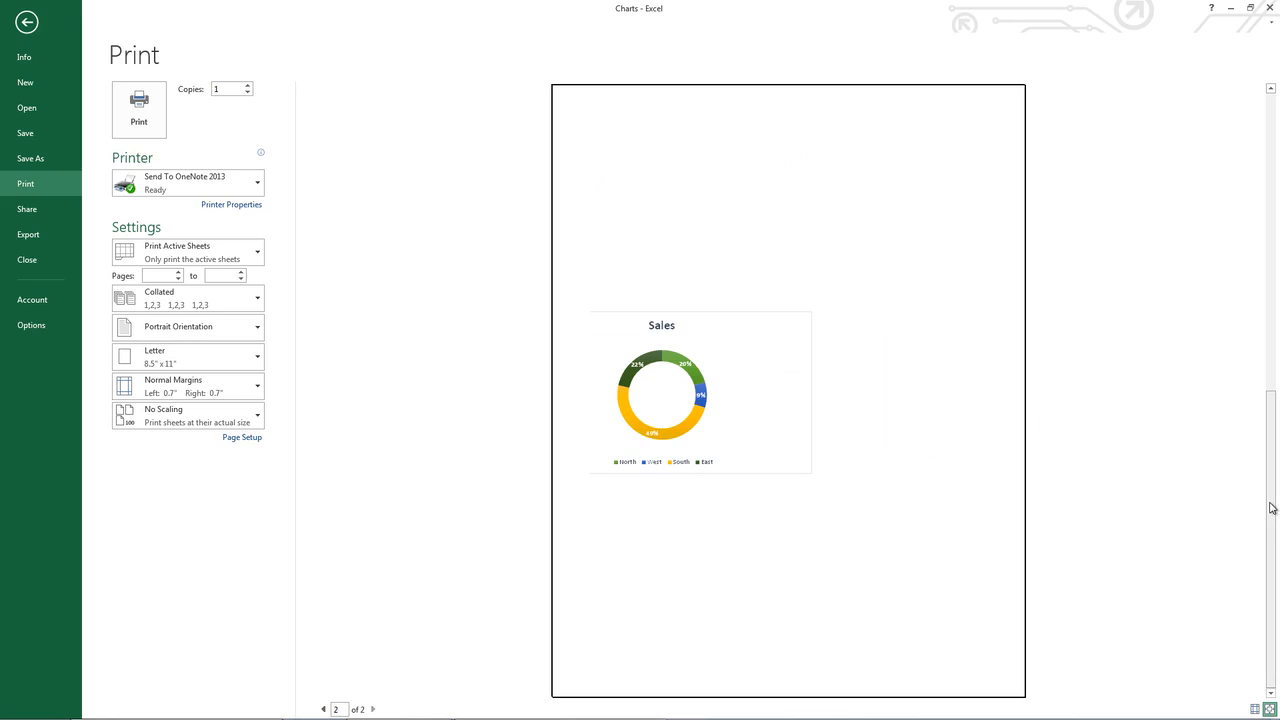
{"action": "left_click", "coordinate": [1273, 238]}
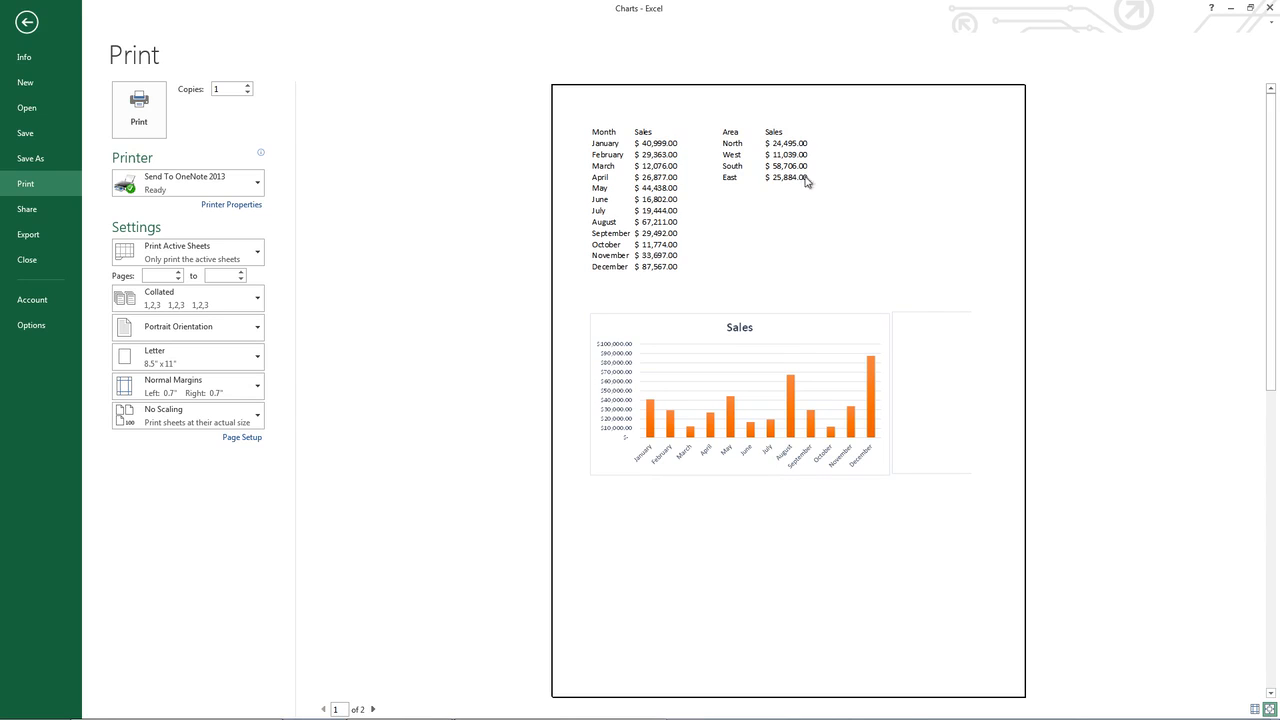
{"action": "left_click", "coordinate": [25, 22]}
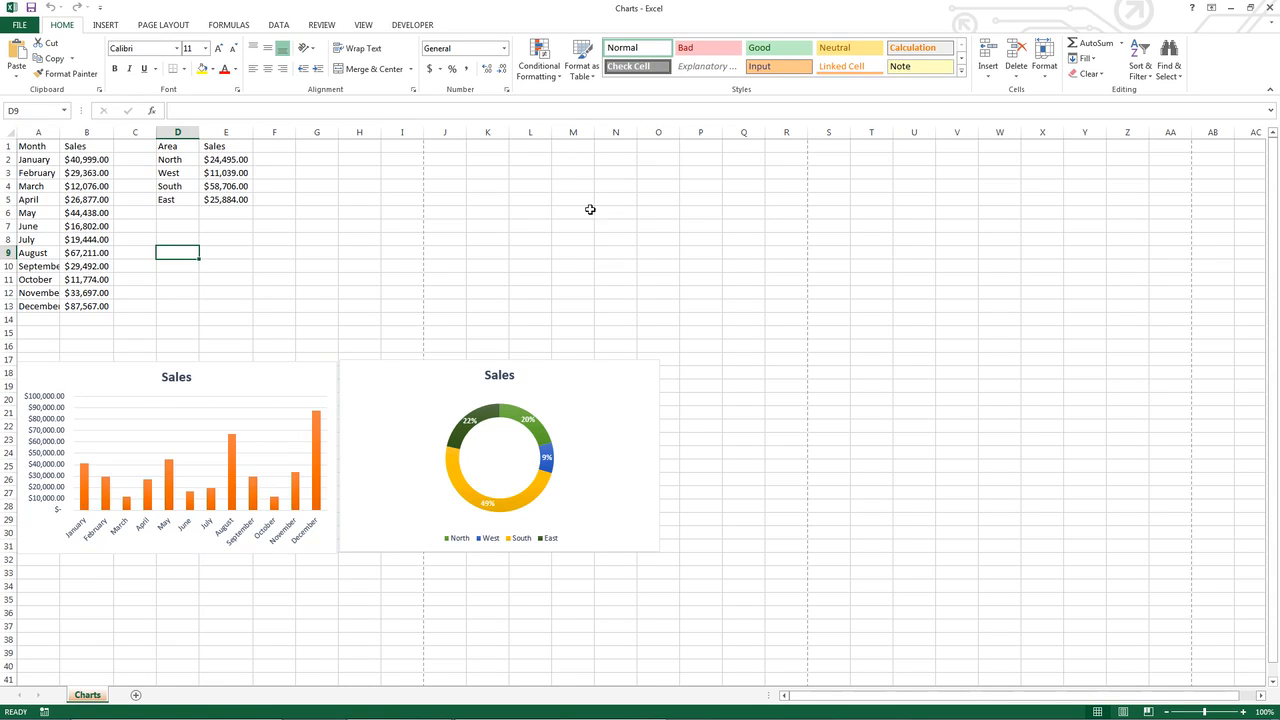
- Change the sheet's page orientation to landscape
{"action": "left_click", "coordinate": [168, 26]}
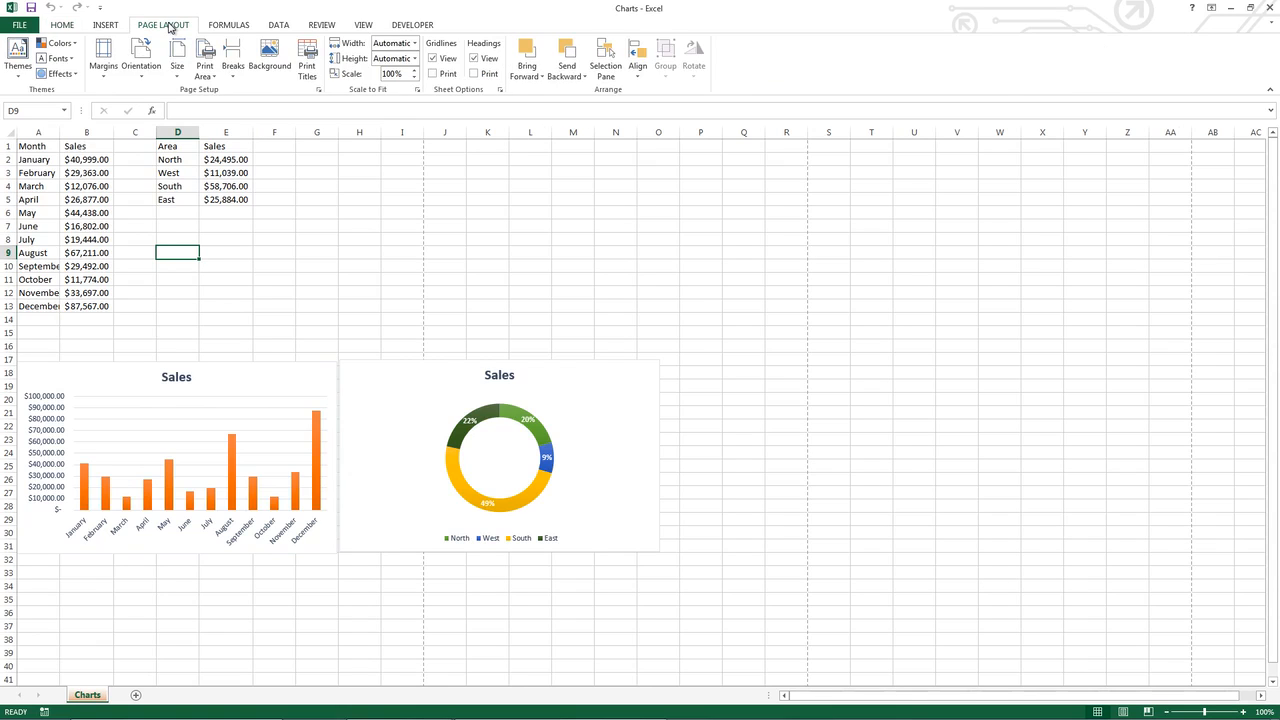
{"action": "left_click", "coordinate": [148, 55]}
{"action": "left_click", "coordinate": [165, 126]}
- Set columns A through O, covering both data tables and both charts, as the print area
{"action": "left_click", "coordinate": [47, 129]}
{"action": "left_click_drag", "start_coordinate": [47, 131], "coordinate": [656, 275]}
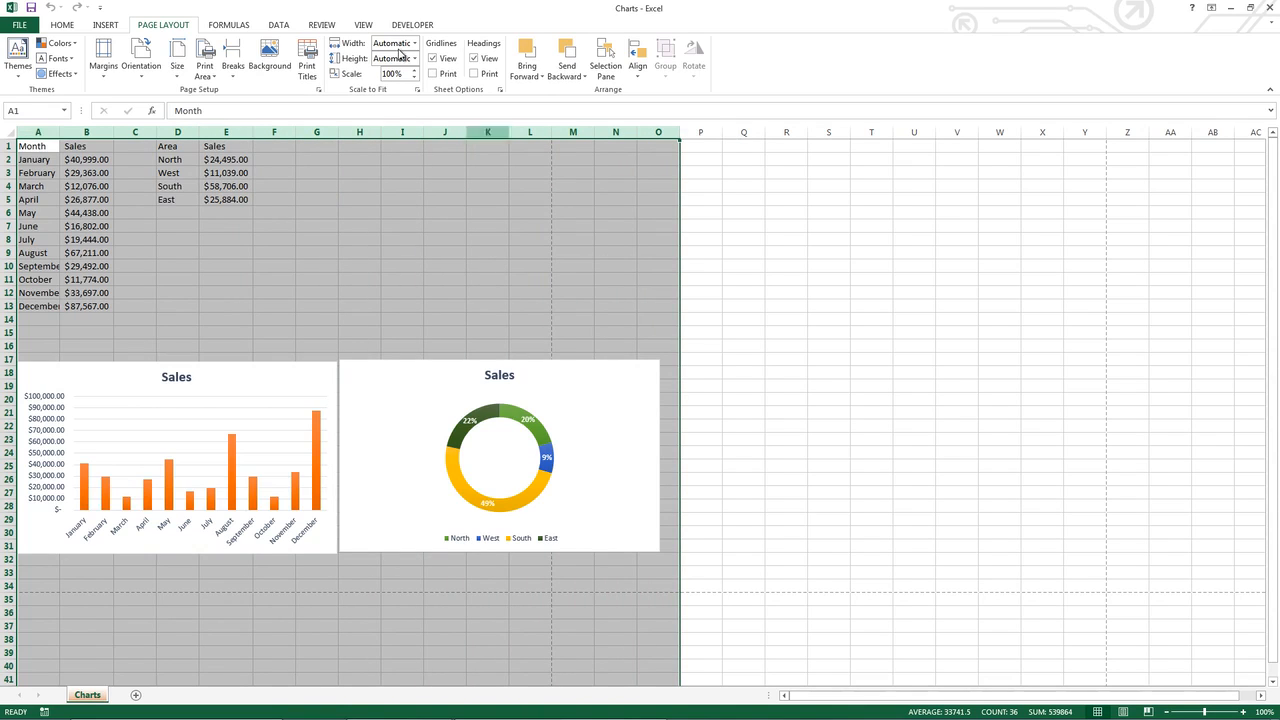
{"action": "left_click", "coordinate": [205, 68]}
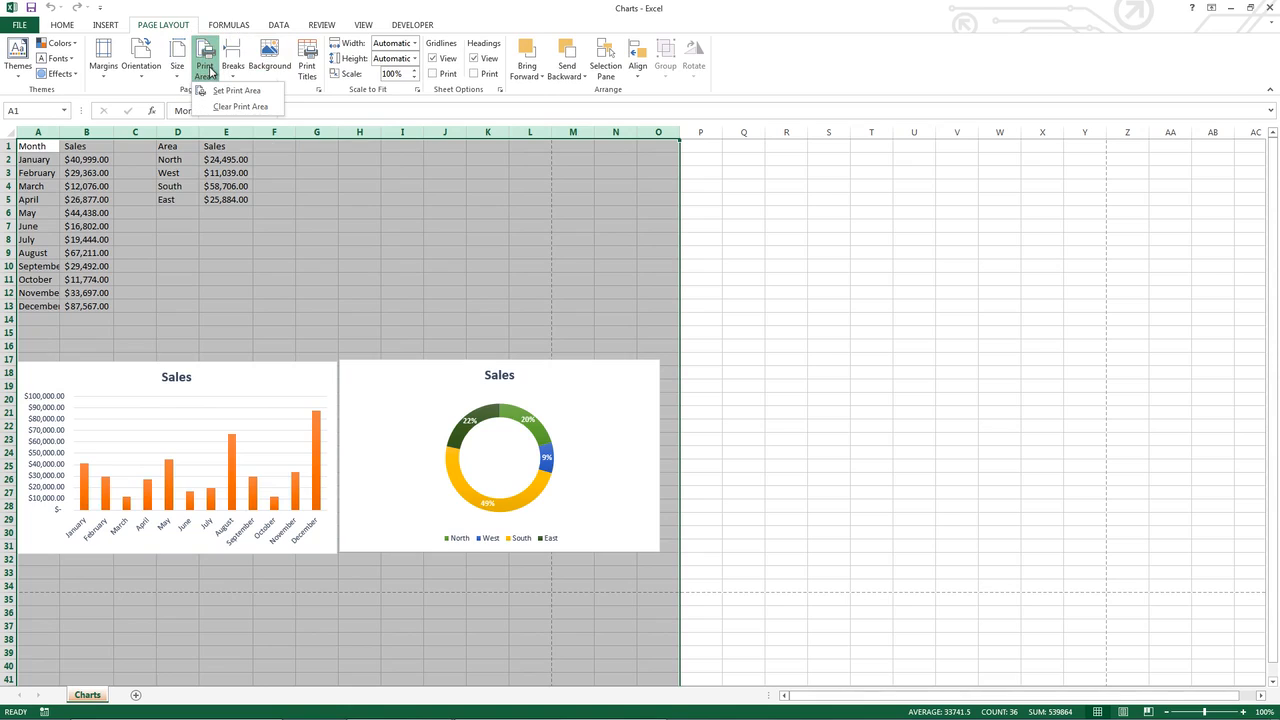
{"action": "left_click", "coordinate": [268, 94]}
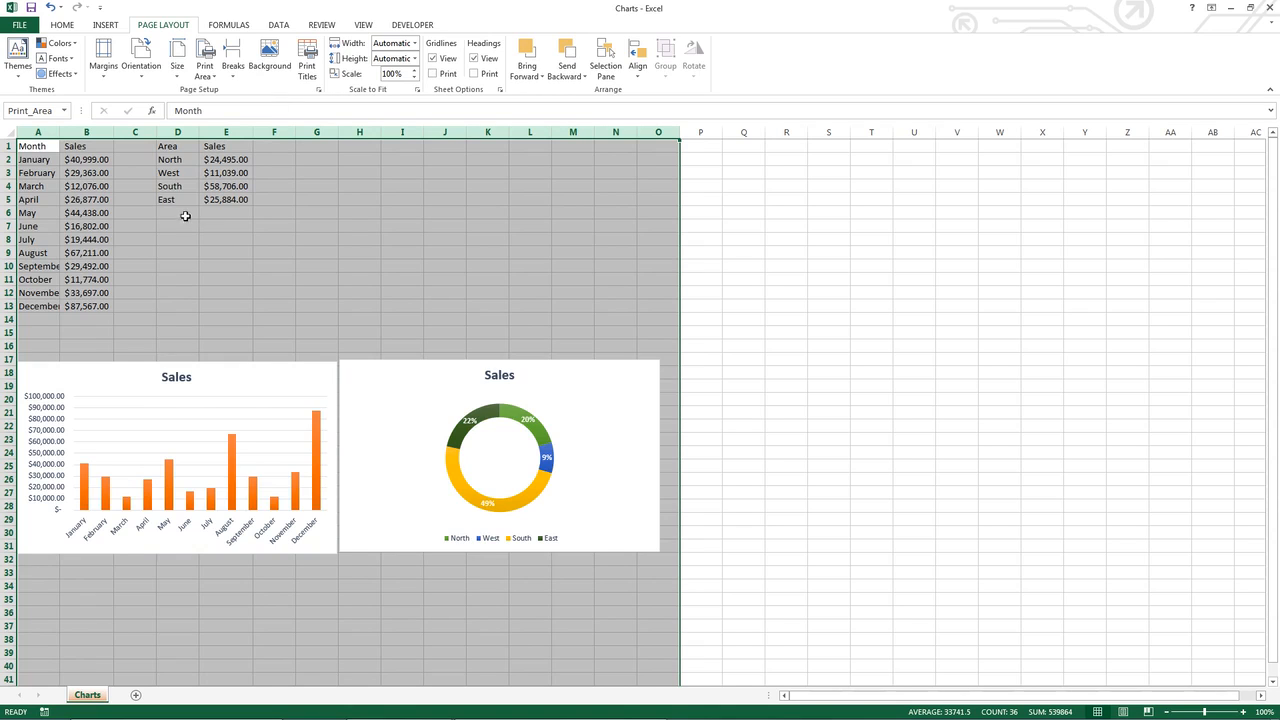
- Check the landscape printout in the print preview and return to the worksheet
{"action": "left_click", "coordinate": [21, 26]}
{"action": "left_click", "coordinate": [59, 182]}
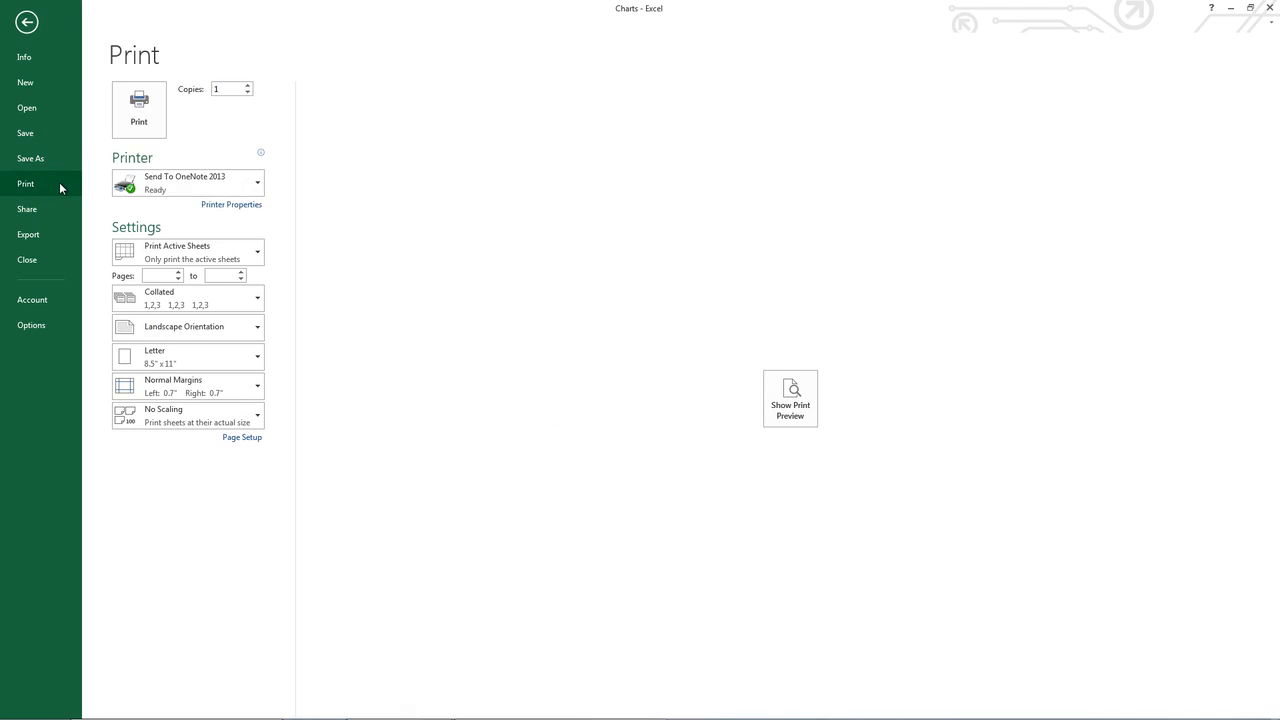
{"action": "left_click", "coordinate": [792, 394]}
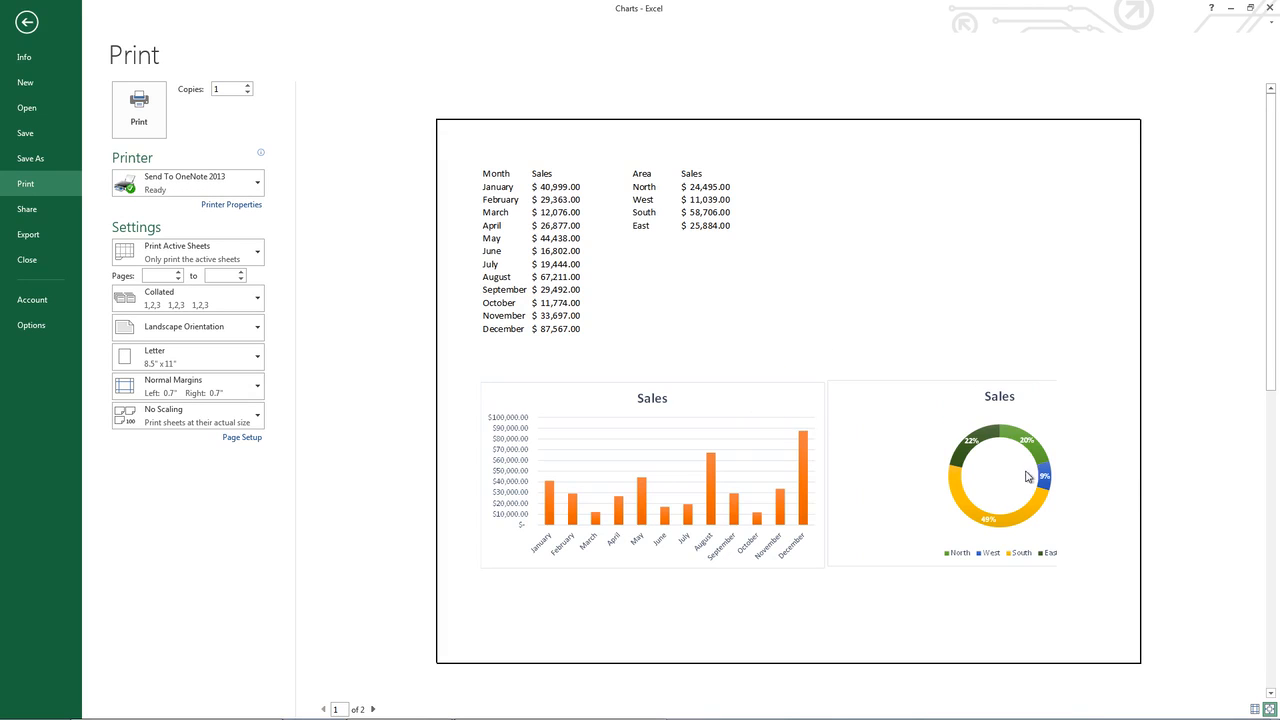
{"action": "left_click", "coordinate": [26, 22]}
- Apply Narrow page margins and scale the printout's width to fit 1 page
{"action": "left_click", "coordinate": [104, 66]}
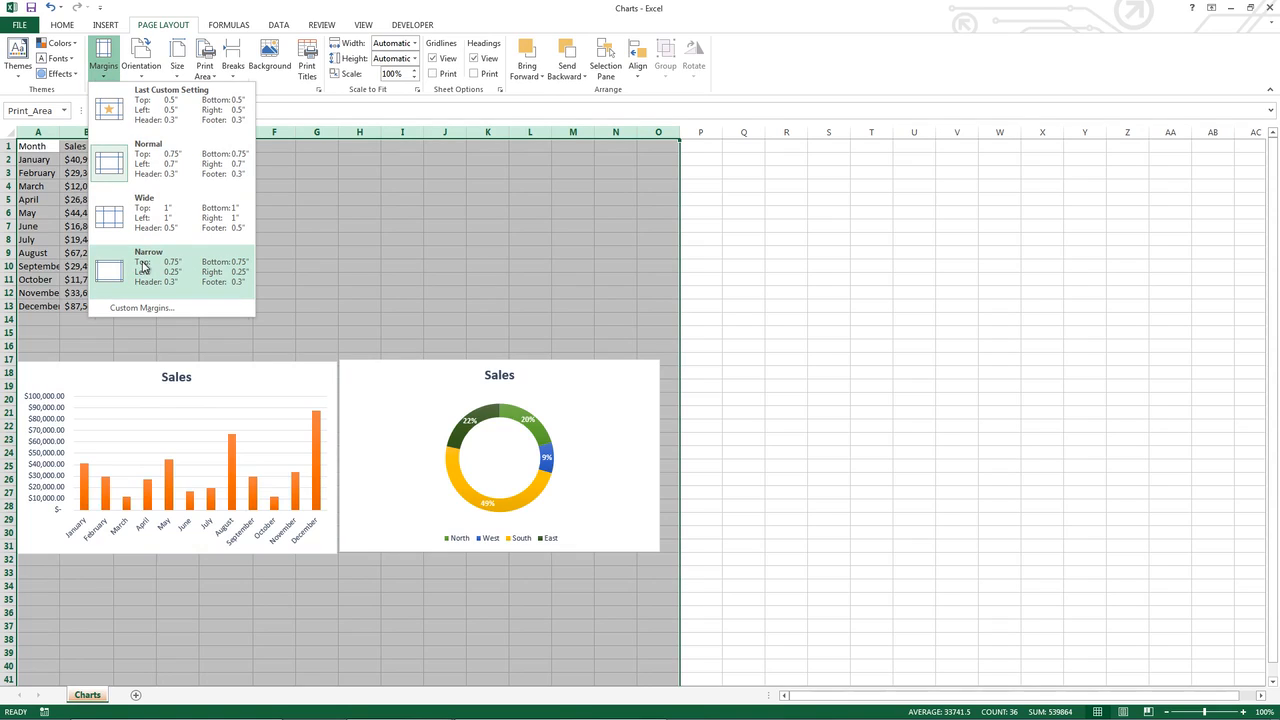
{"action": "left_click", "coordinate": [147, 259]}
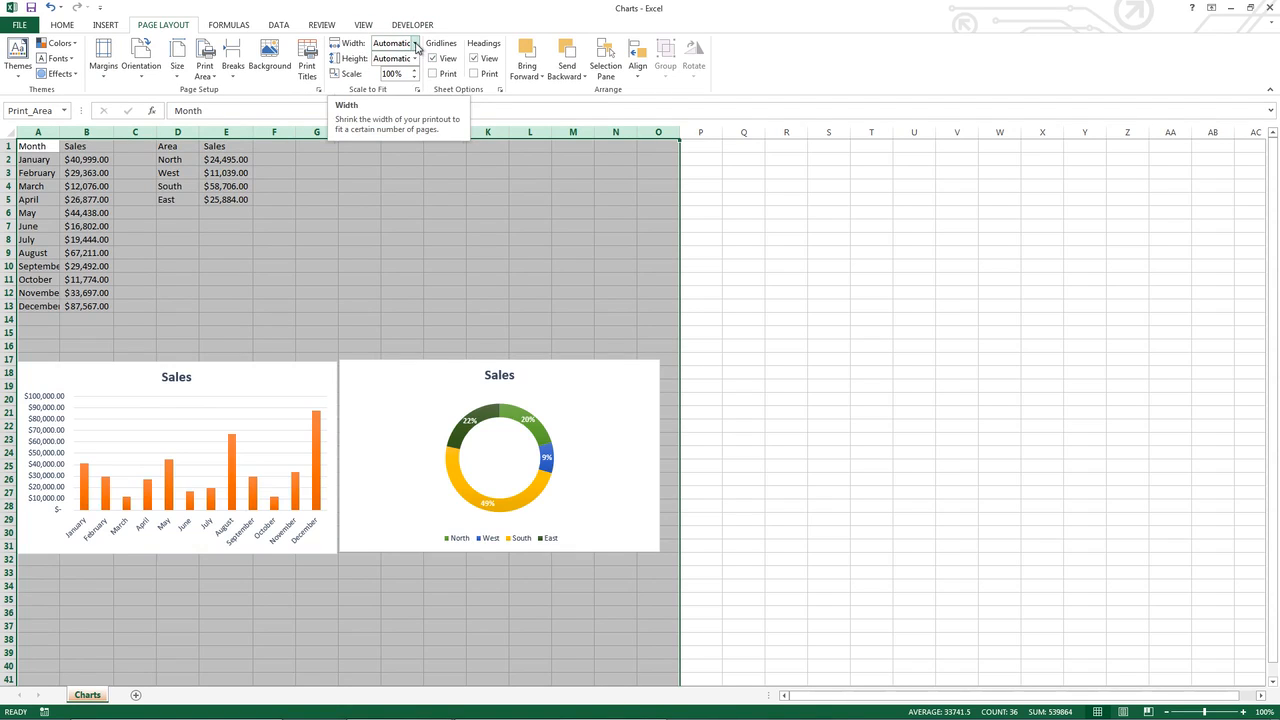
{"action": "left_click", "coordinate": [415, 44]}
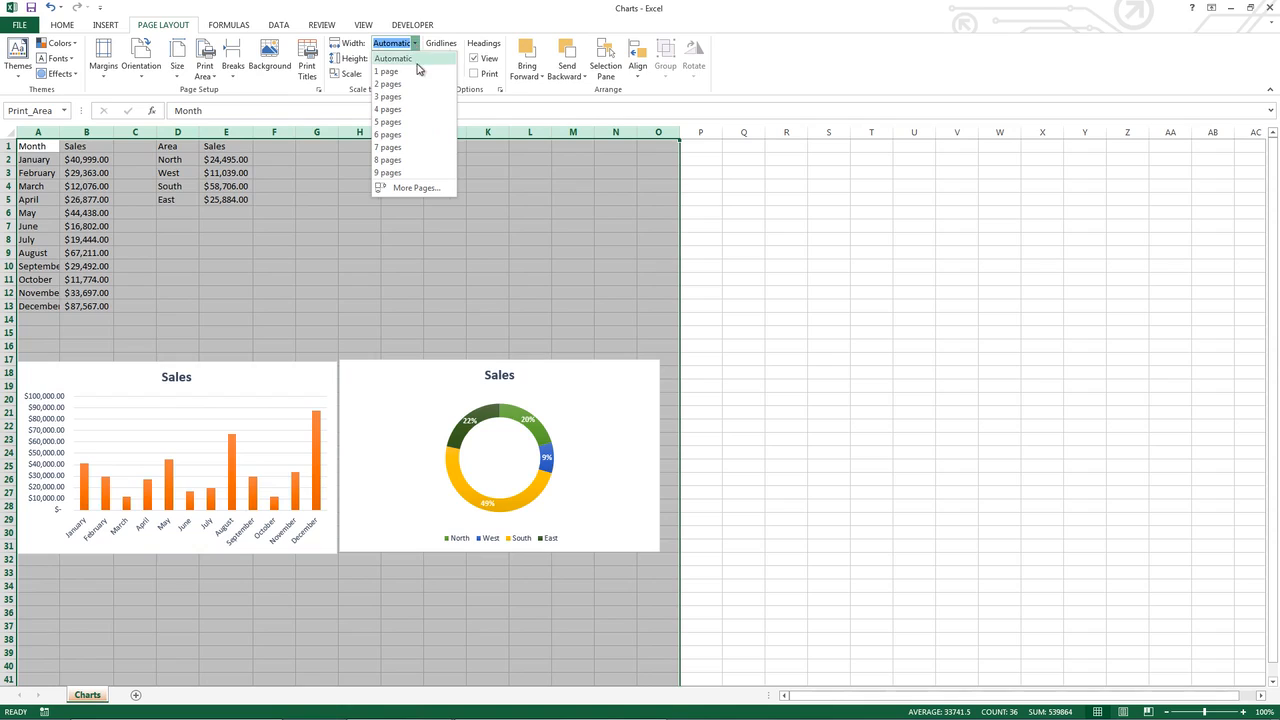
{"action": "left_click", "coordinate": [419, 73]}
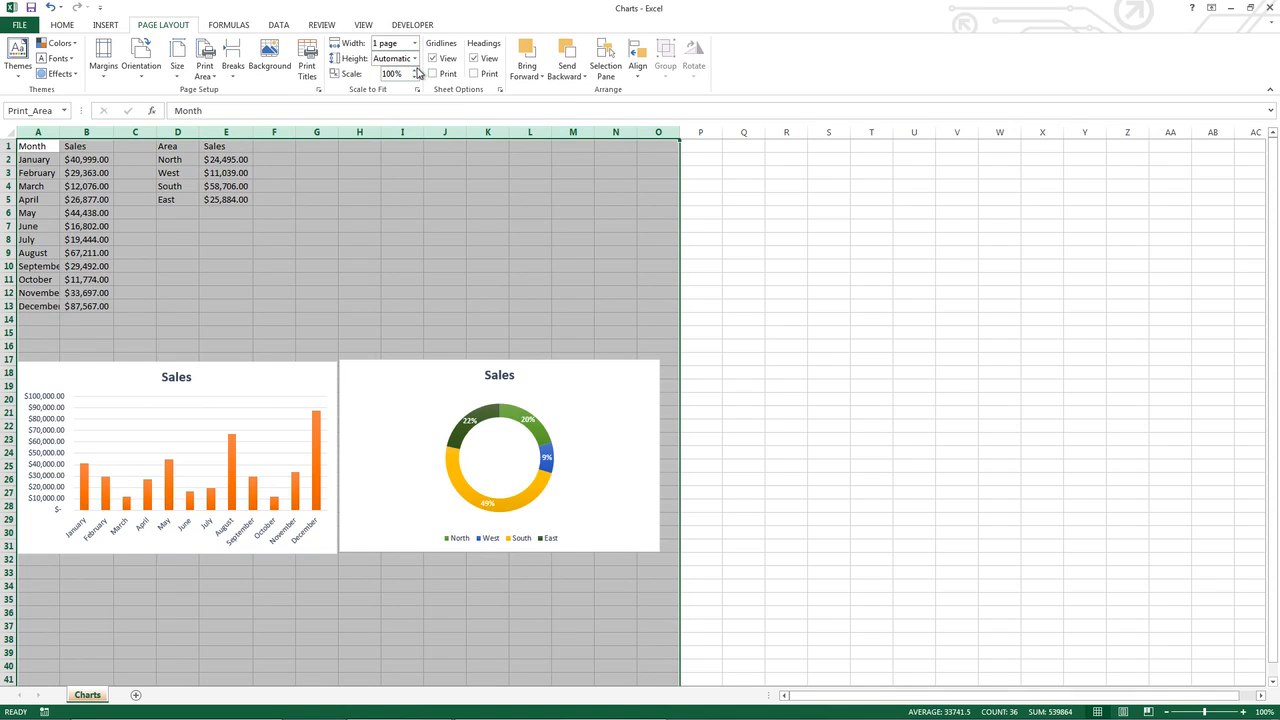
- Preview the printout with the narrow margins and one-page width, then return to the worksheet
{"action": "left_click", "coordinate": [18, 22]}
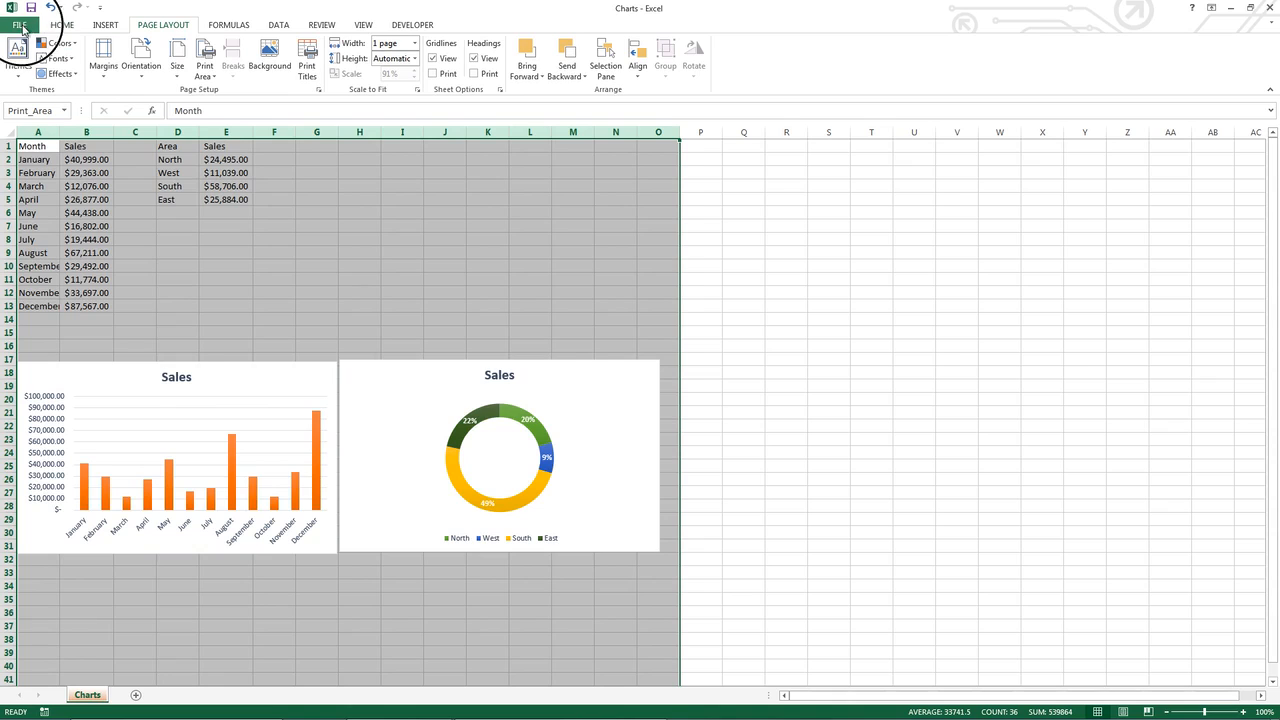
{"action": "left_click", "coordinate": [66, 183]}
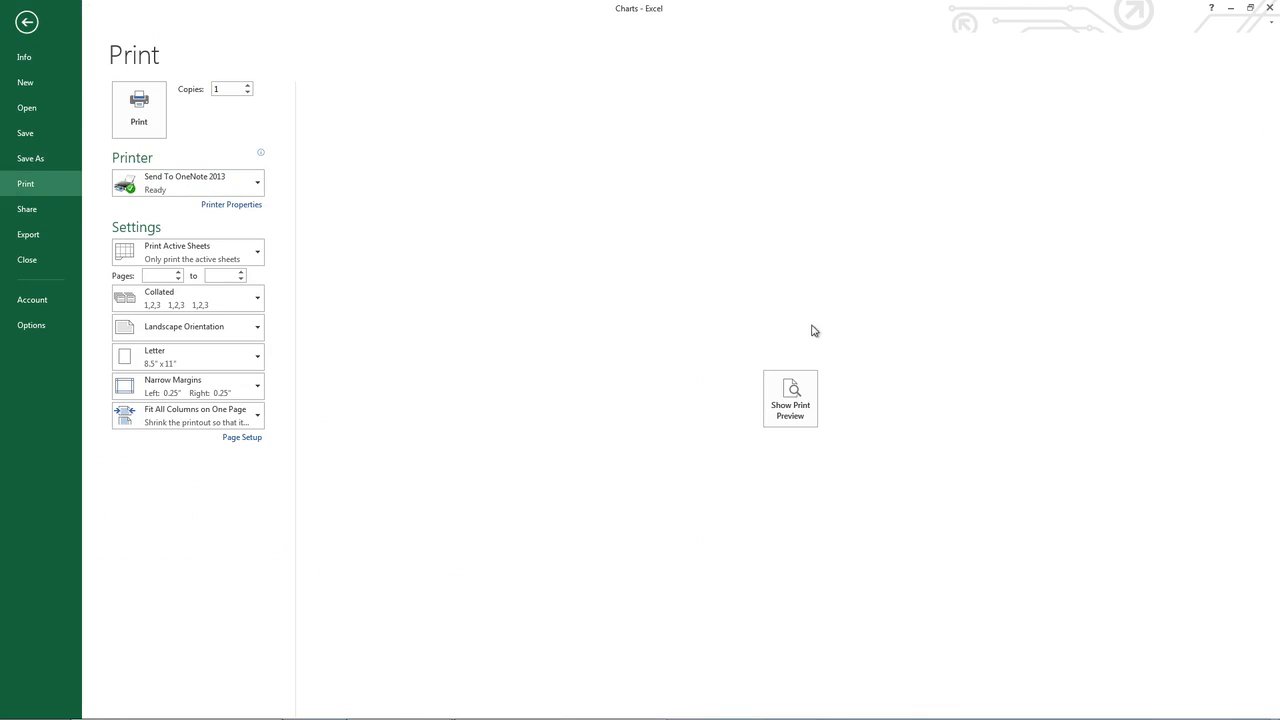
{"action": "left_click", "coordinate": [808, 403]}
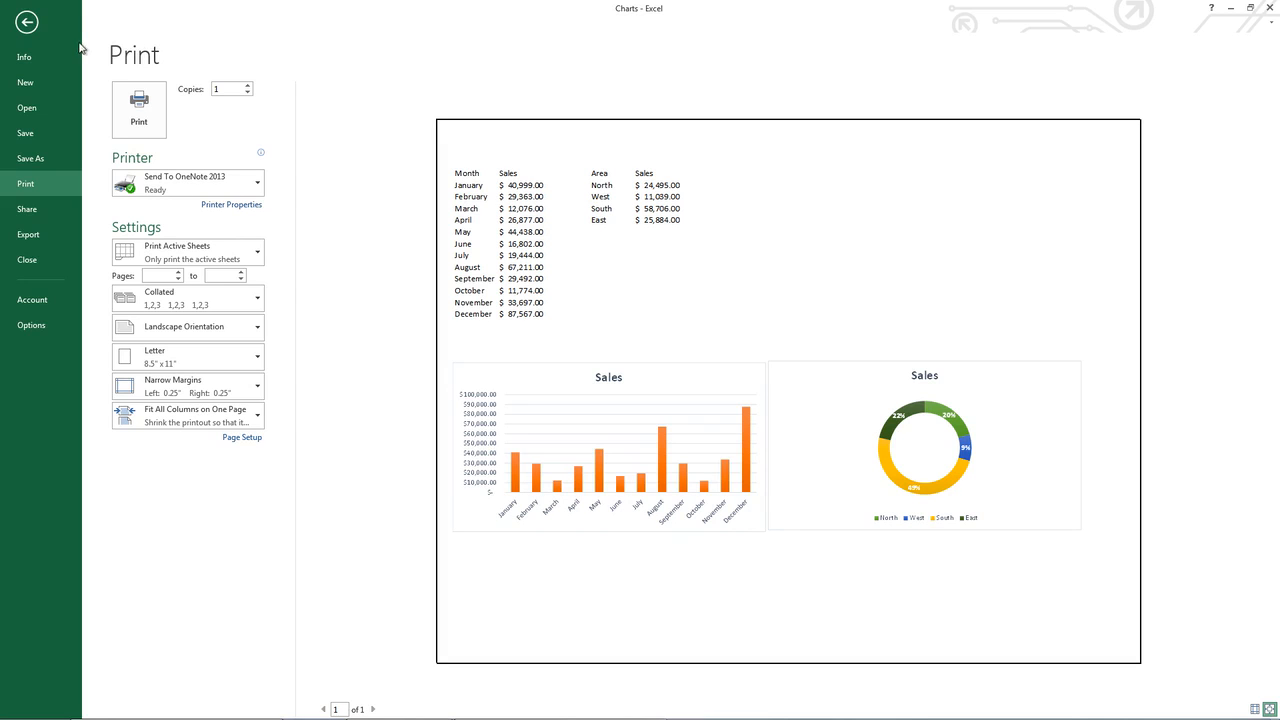
{"action": "left_click", "coordinate": [27, 22]}
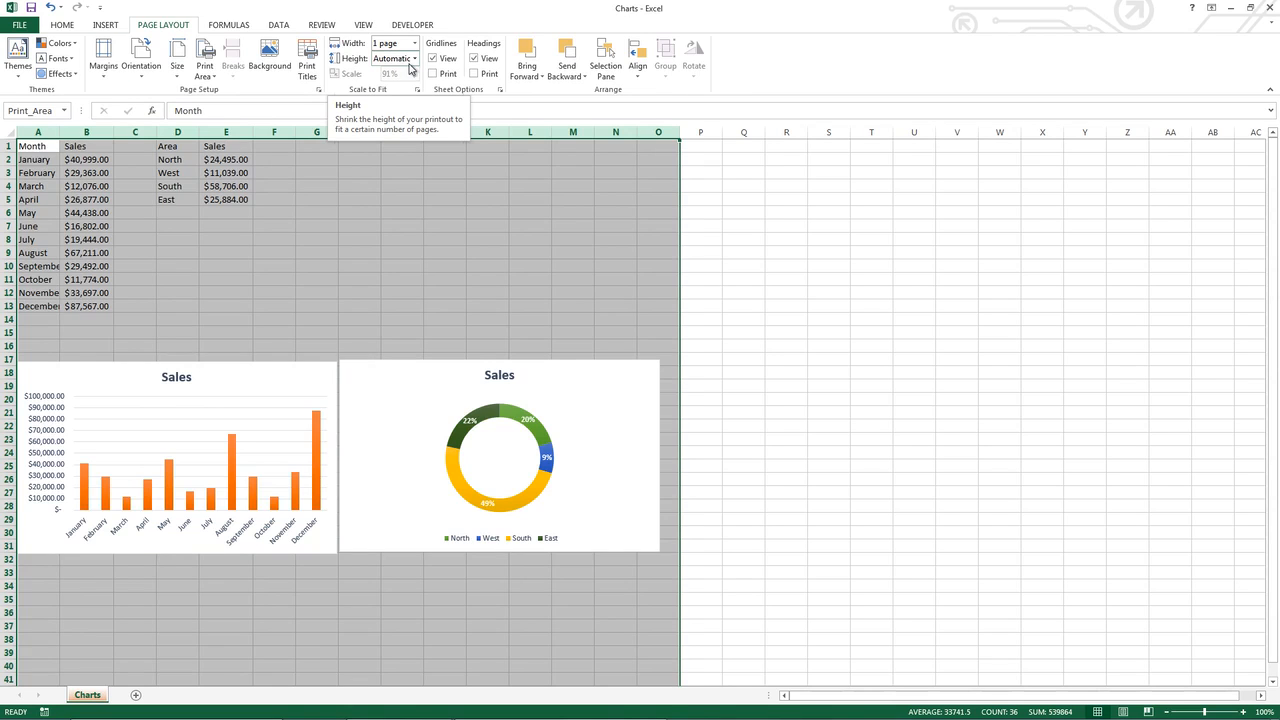
{"action": "left_click", "coordinate": [177, 57]}
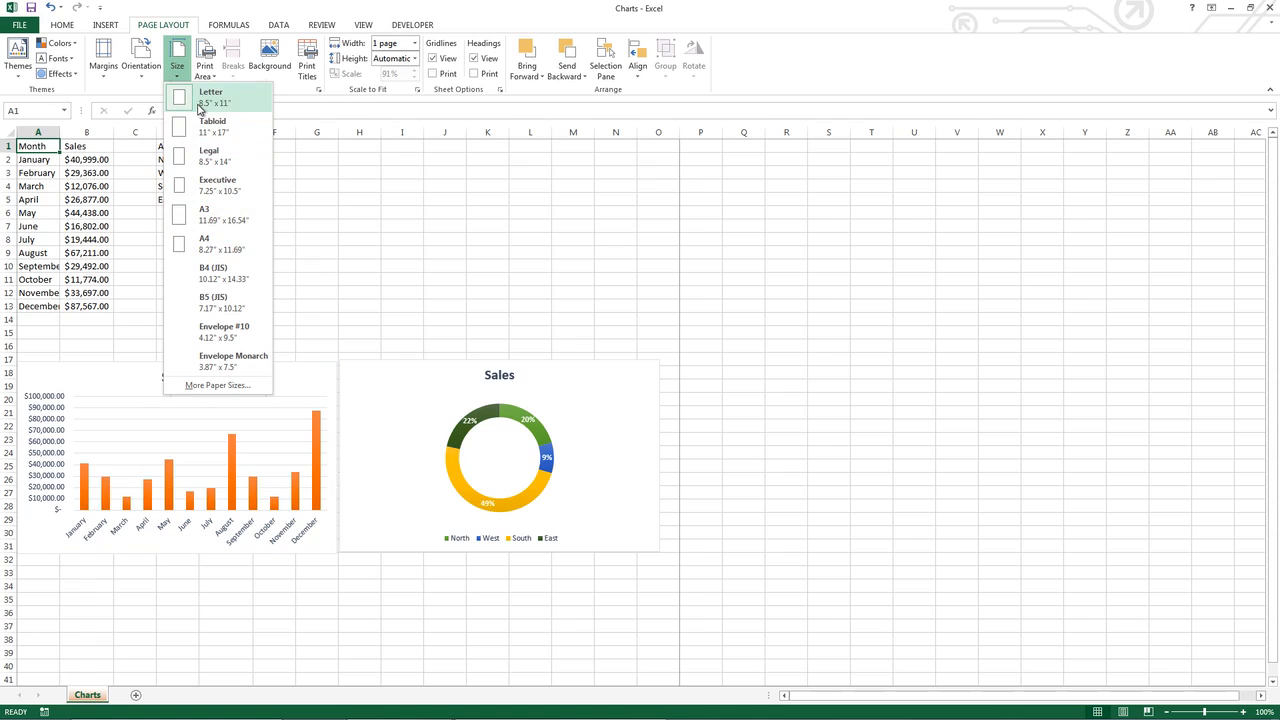
{"action": "left_click", "coordinate": [147, 88]}
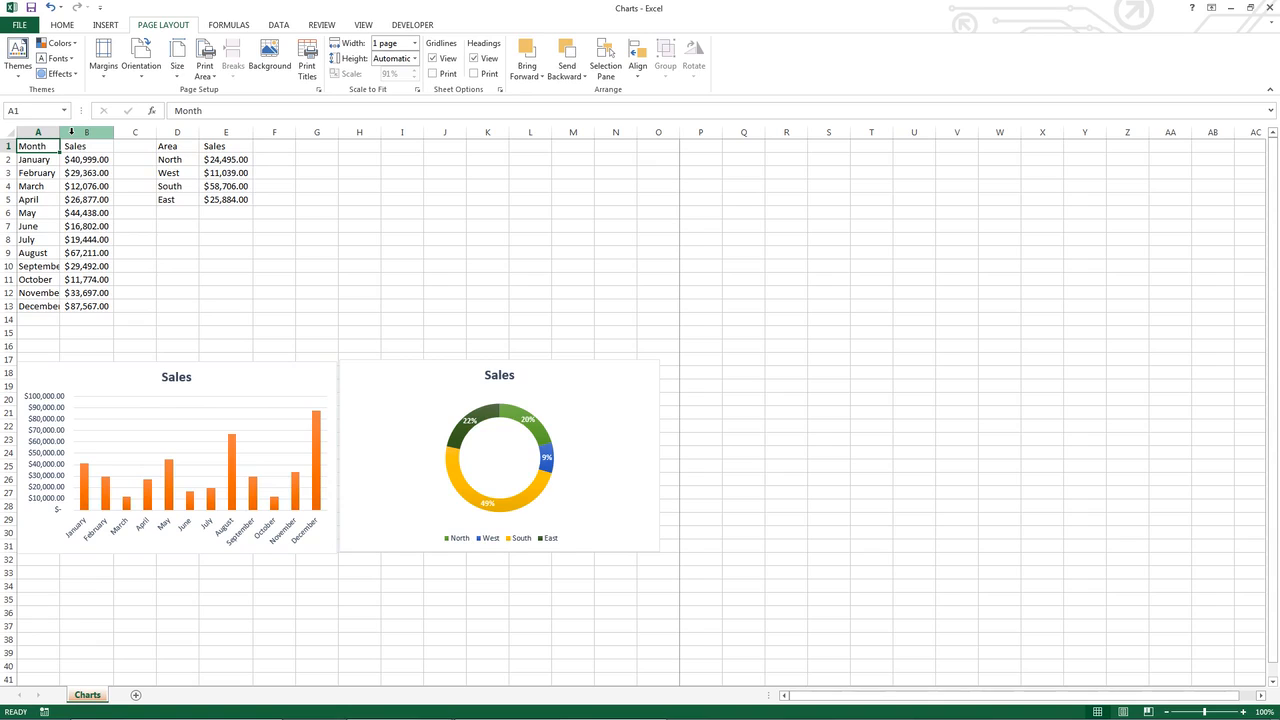
- Widen column A so the full month names fit in their cells
{"action": "mouse_move", "coordinate": [60, 134]}
{"action": "left_mouse_down"}
{"action": "mouse_move", "coordinate": [323, 131]}
{"action": "mouse_move", "coordinate": [69, 147]}
{"action": "left_mouse_up"}
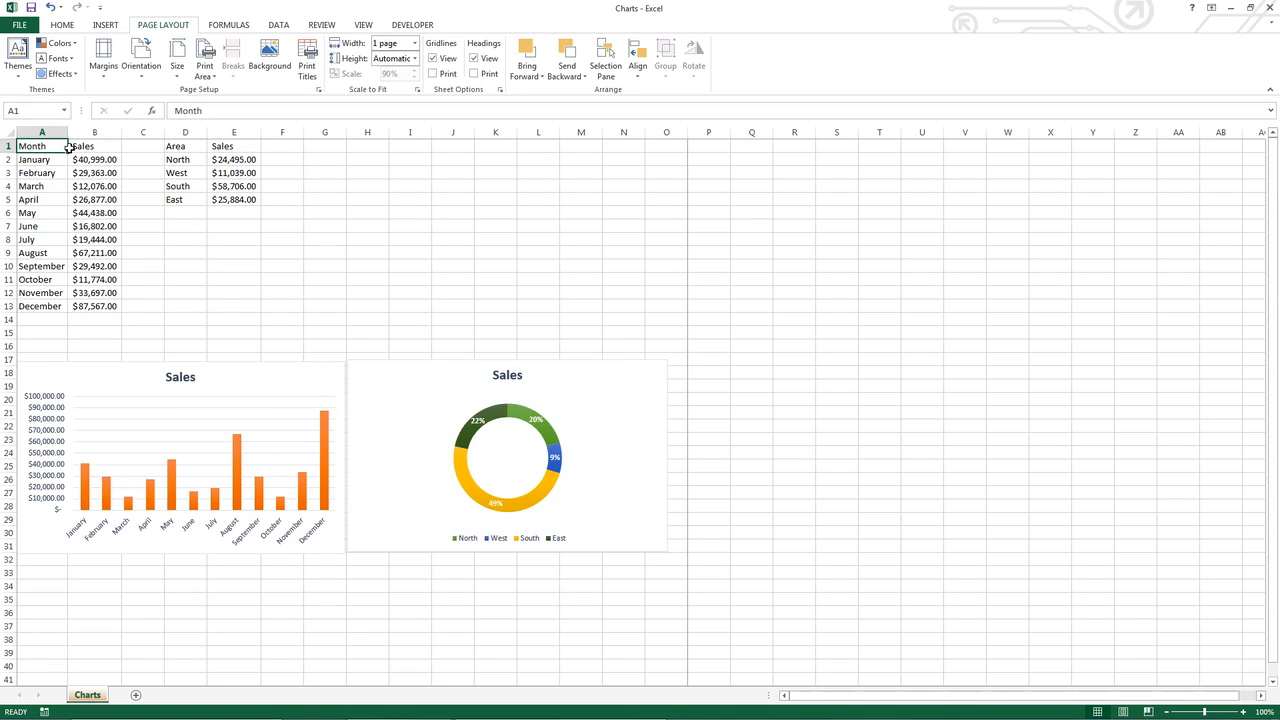
- Review the custom margin and center-on-page settings without changing them
{"action": "left_click", "coordinate": [104, 60]}
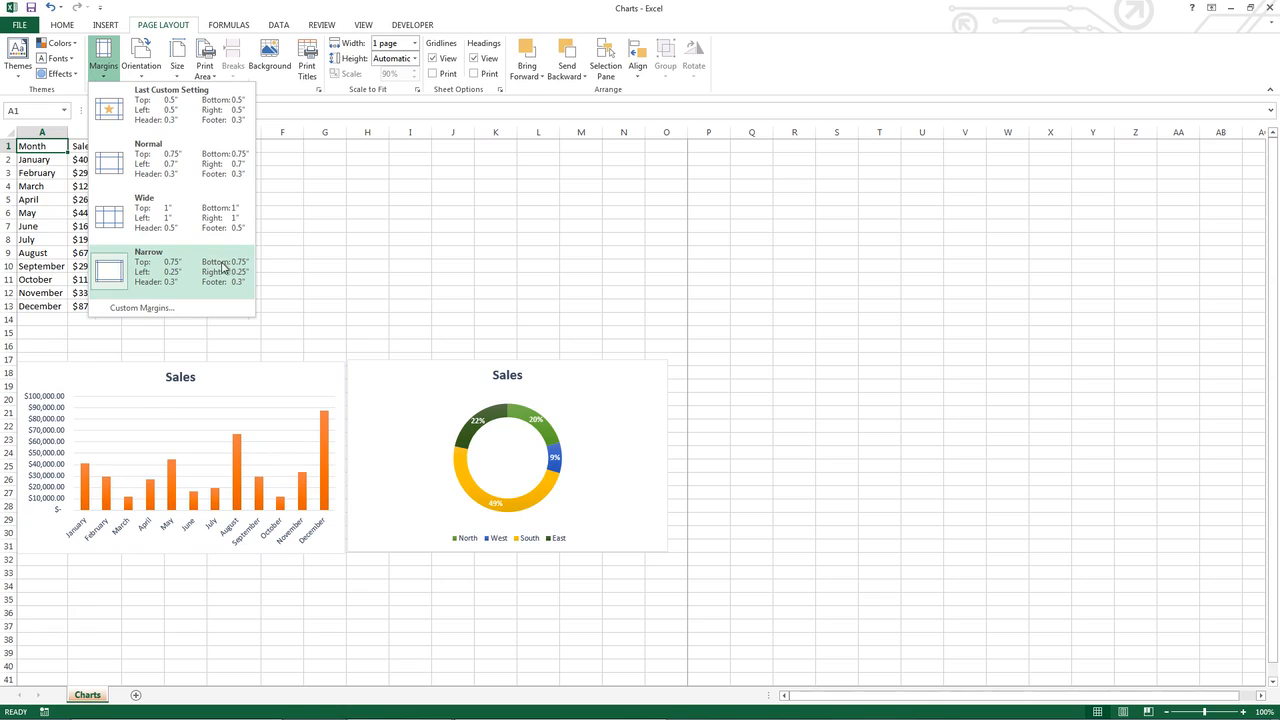
{"action": "left_click", "coordinate": [204, 311]}
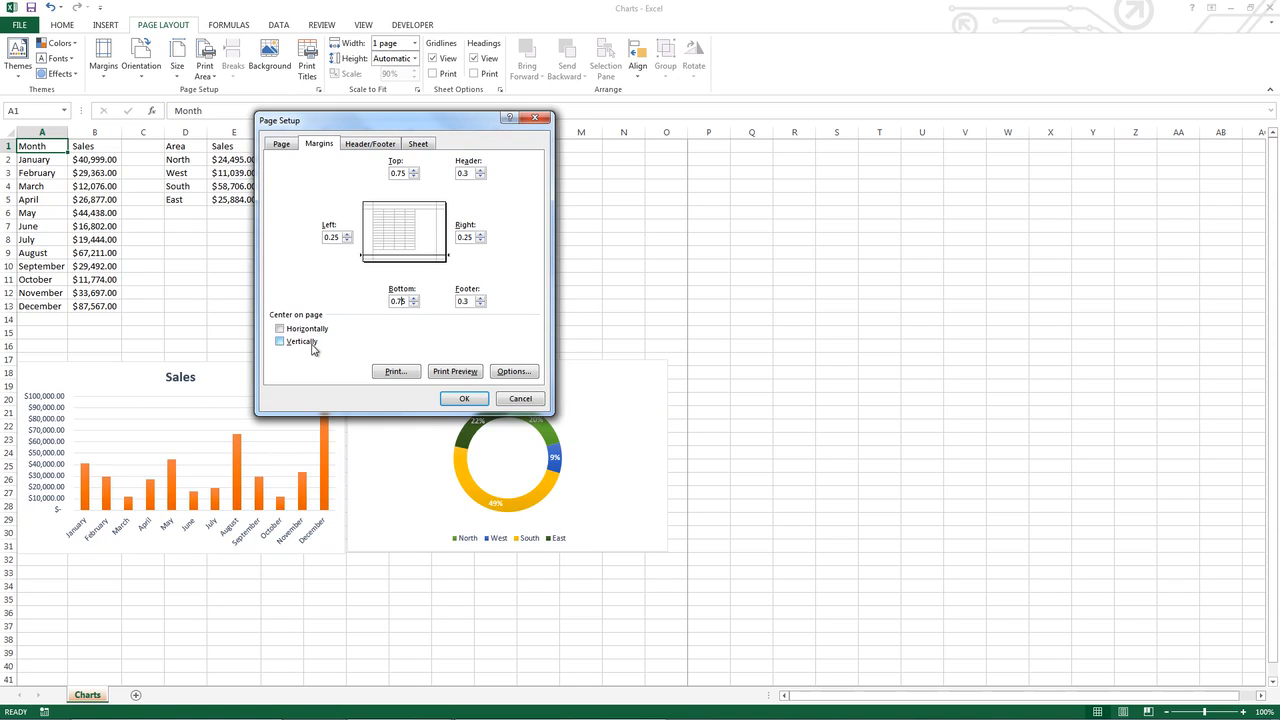
{"action": "left_click", "coordinate": [514, 398]}
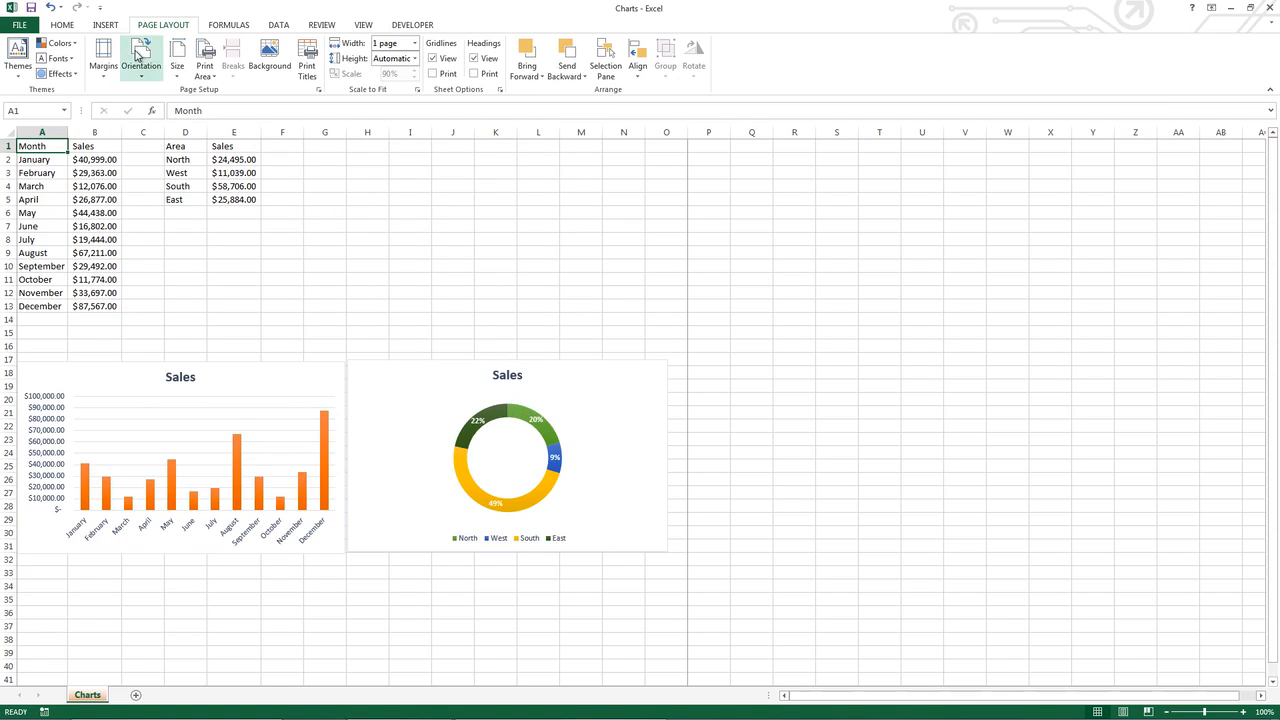
- Preview the printout with the widened month column and look through the list of available printers
{"action": "left_click", "coordinate": [26, 25]}
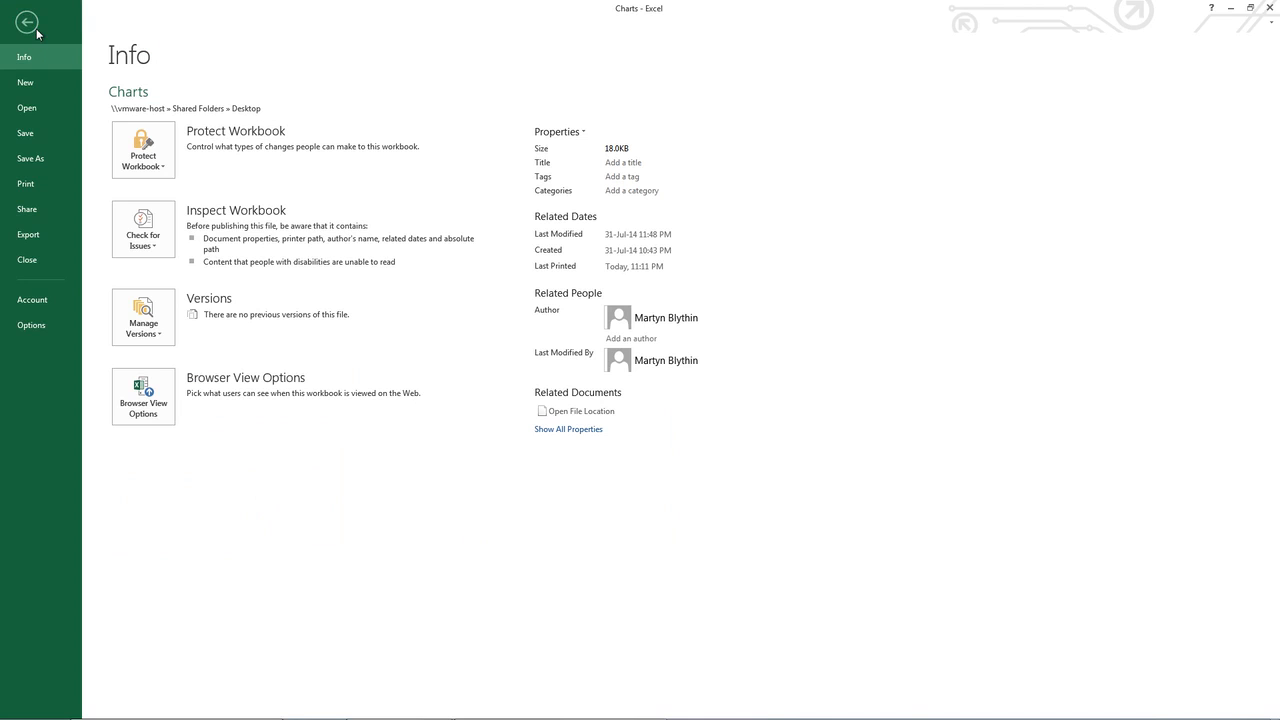
{"action": "left_click", "coordinate": [75, 185]}
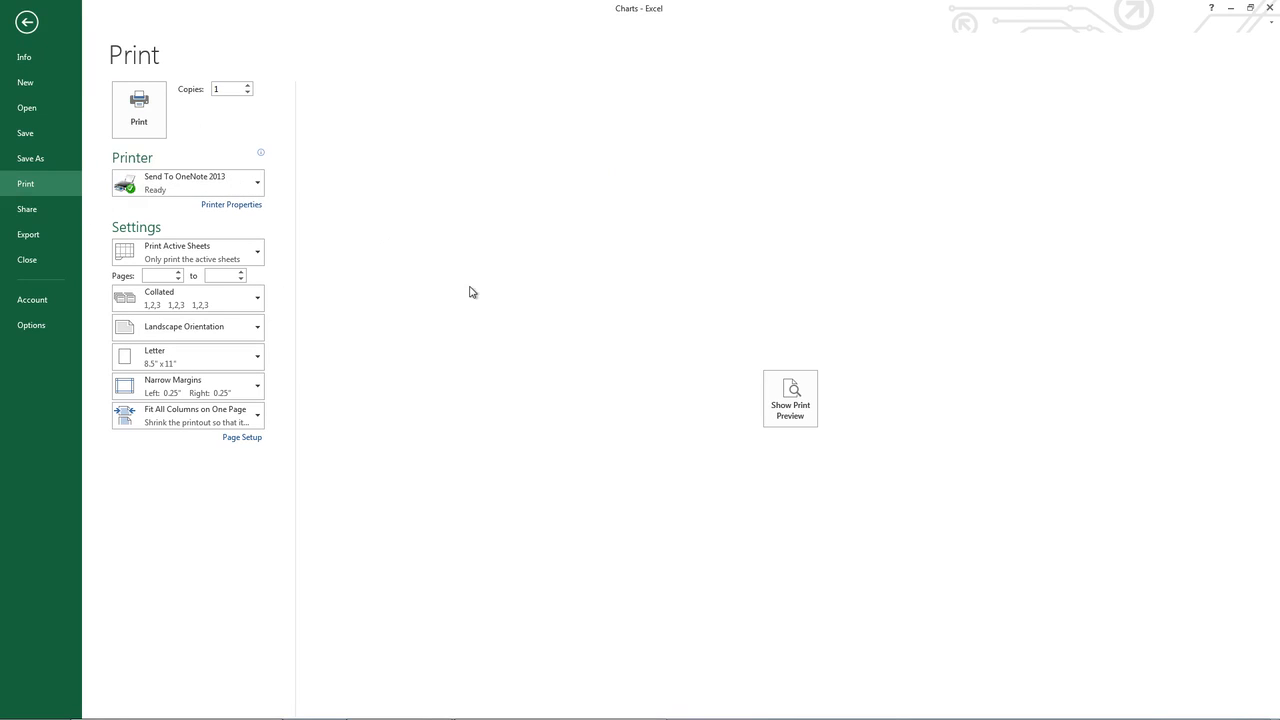
{"action": "left_click", "coordinate": [795, 388]}
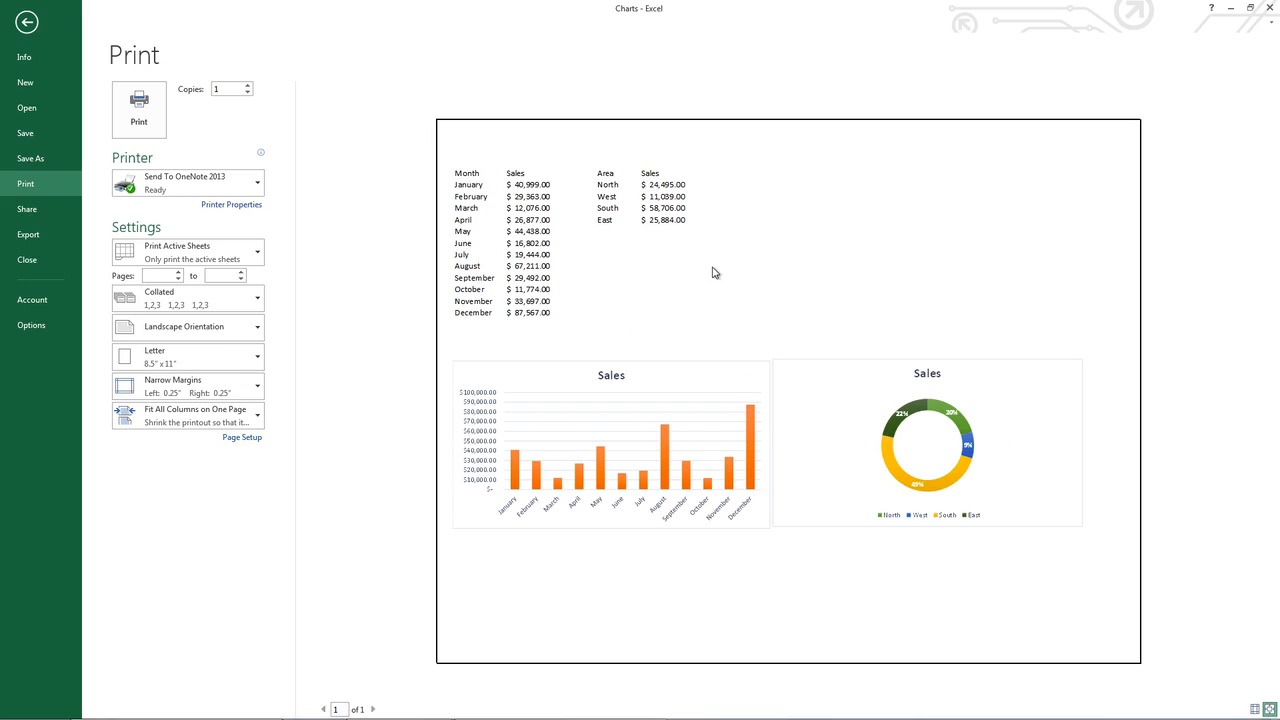
{"action": "left_click", "coordinate": [257, 184]}
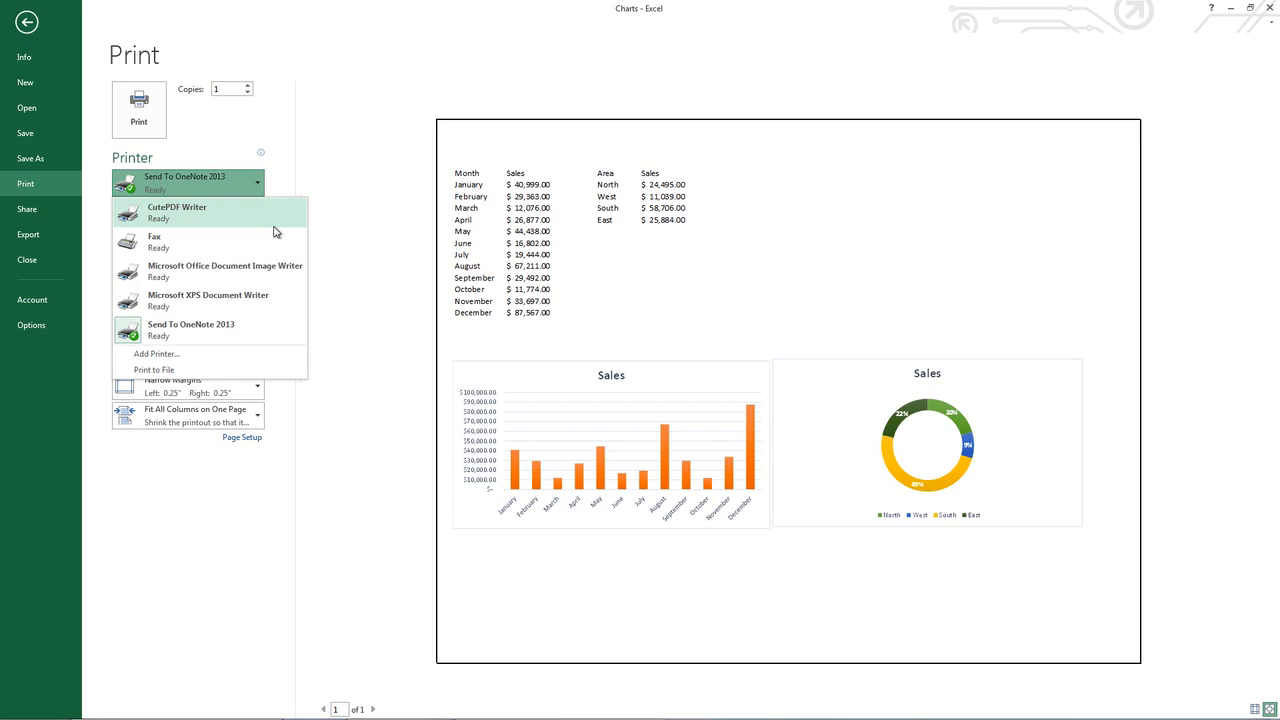
{"action": "left_click", "coordinate": [322, 220]}
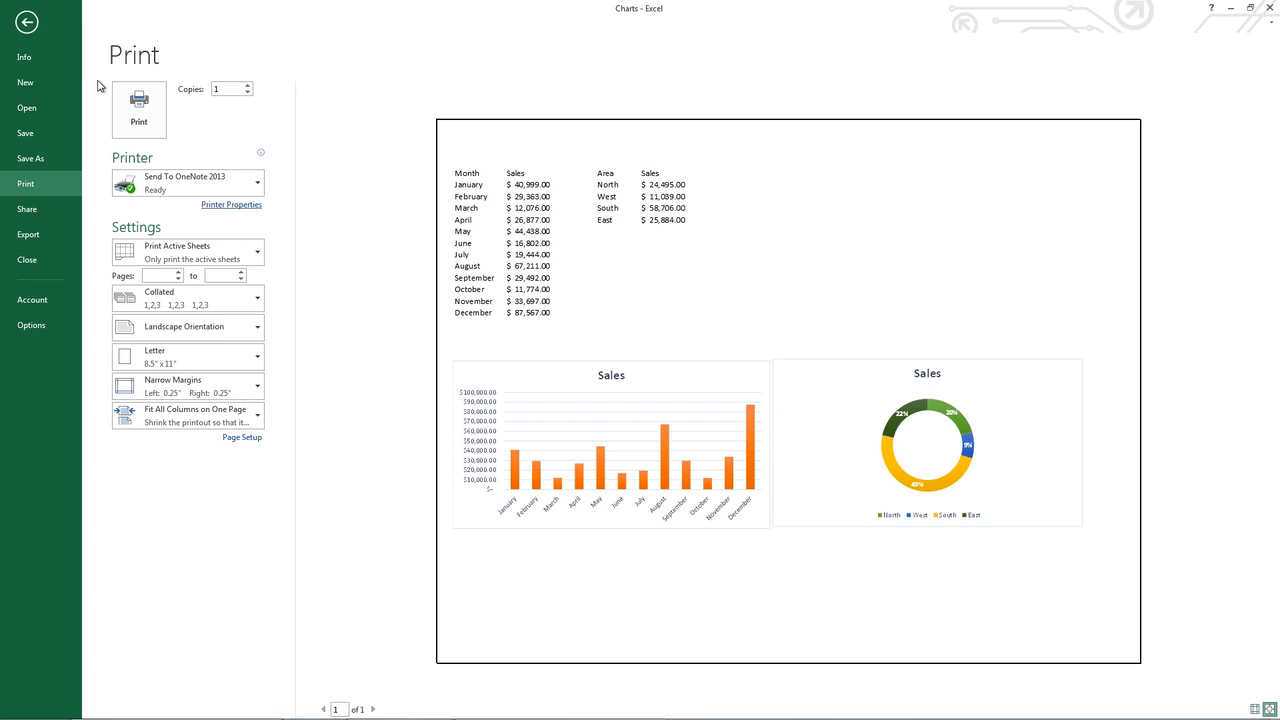
- Start exporting the workbook as a PDF/XPS document named Charts, with PDF as the file type
{"action": "left_click", "coordinate": [40, 241]}
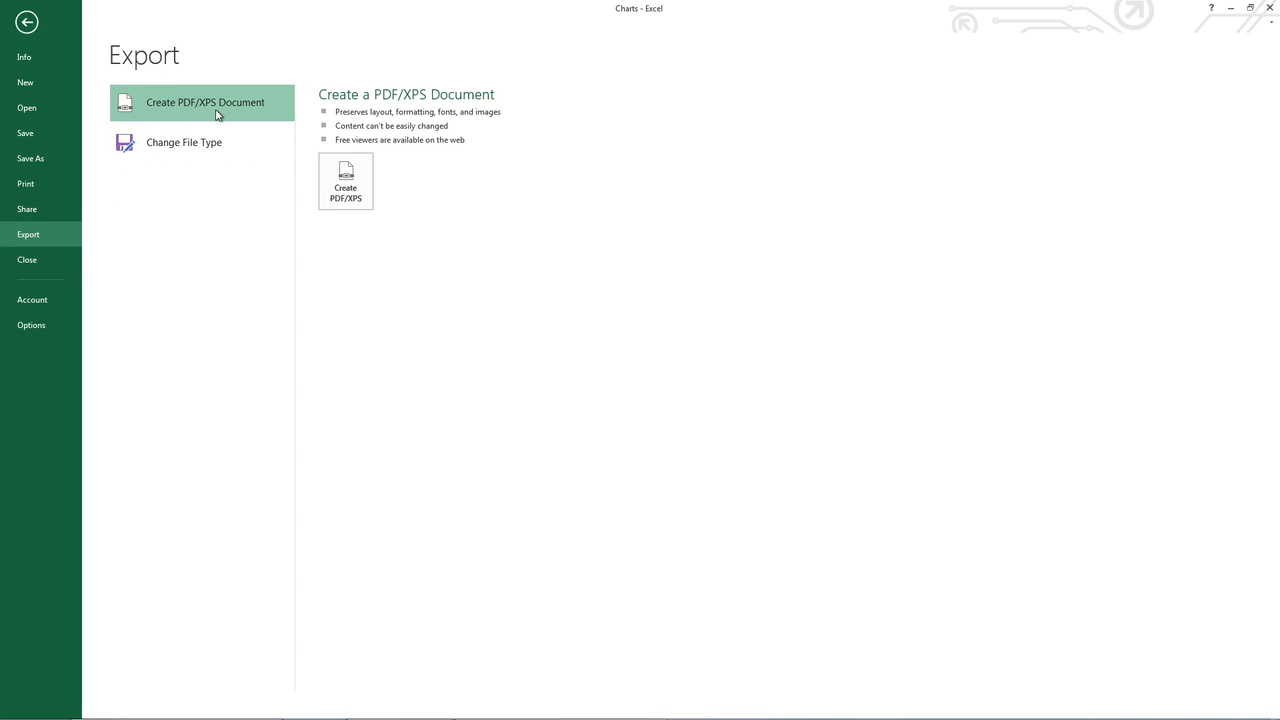
{"action": "left_click", "coordinate": [346, 190]}
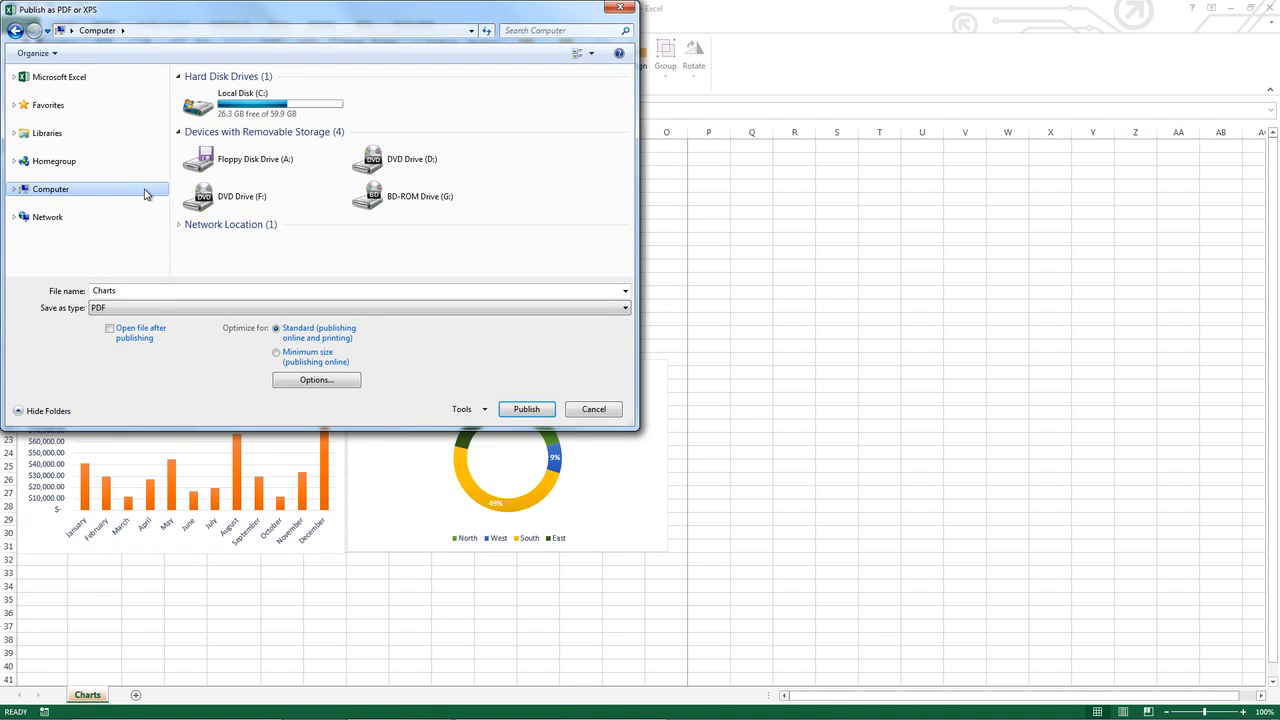
{"action": "left_click", "coordinate": [140, 309]}
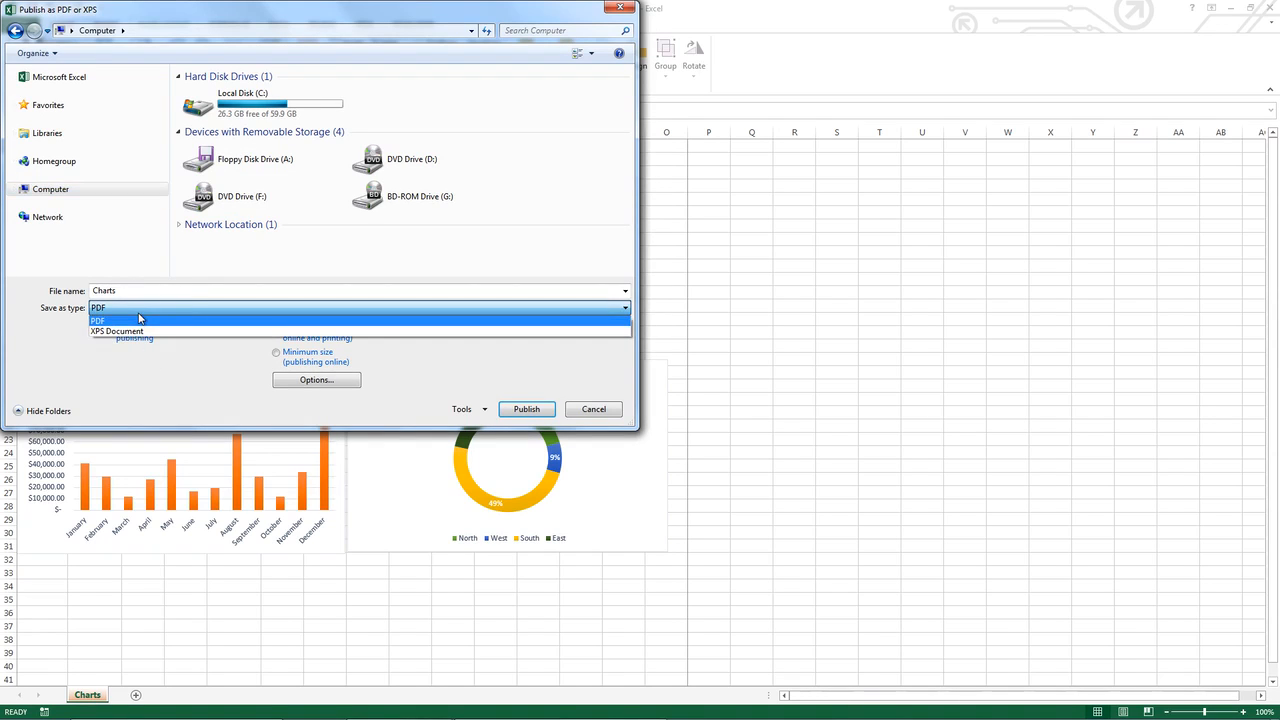
{"action": "left_click", "coordinate": [139, 319]}
- Set the PDF publishing options to publish the active sheet(s)
{"action": "left_click", "coordinate": [323, 385]}
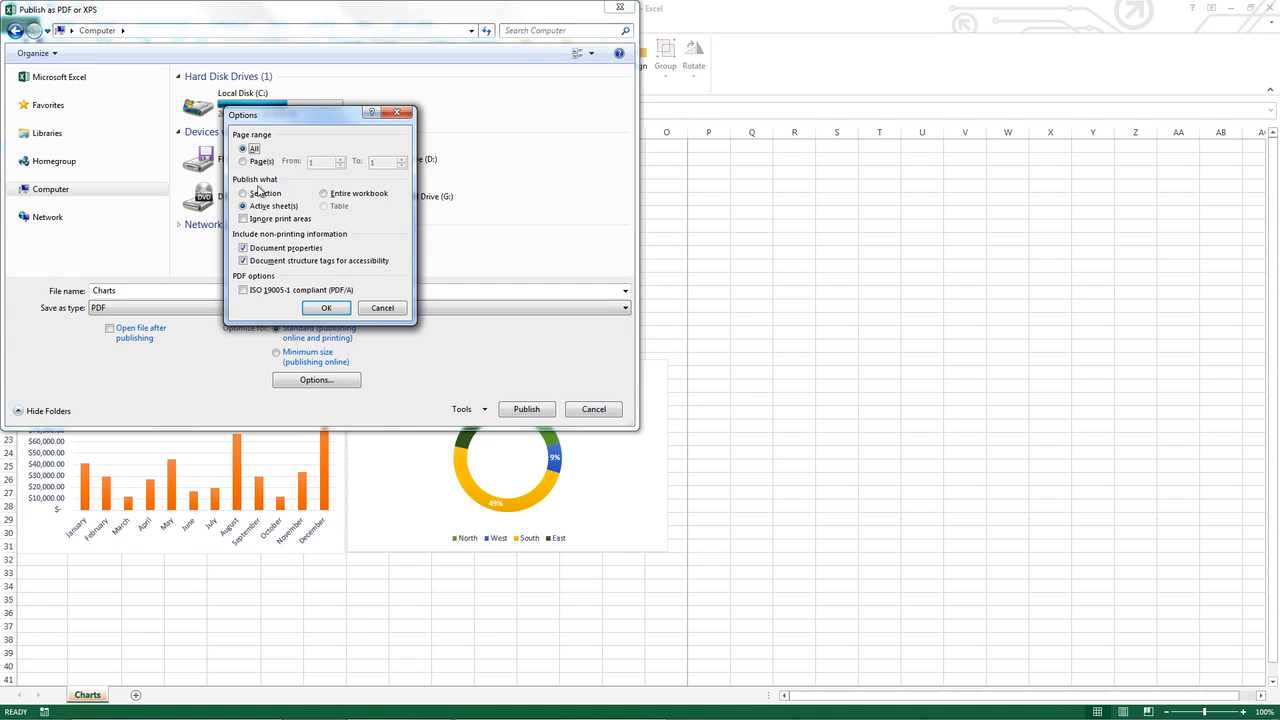
{"action": "left_click", "coordinate": [257, 195]}
{"action": "left_click", "coordinate": [259, 208]}
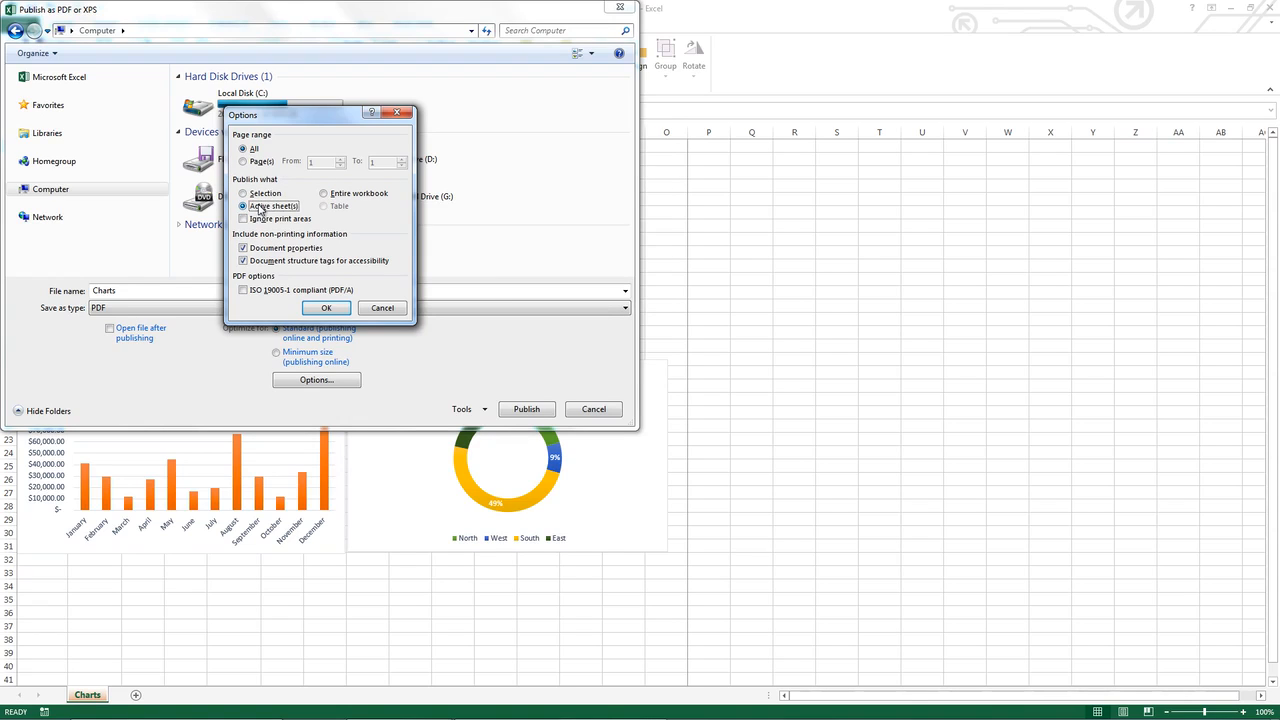